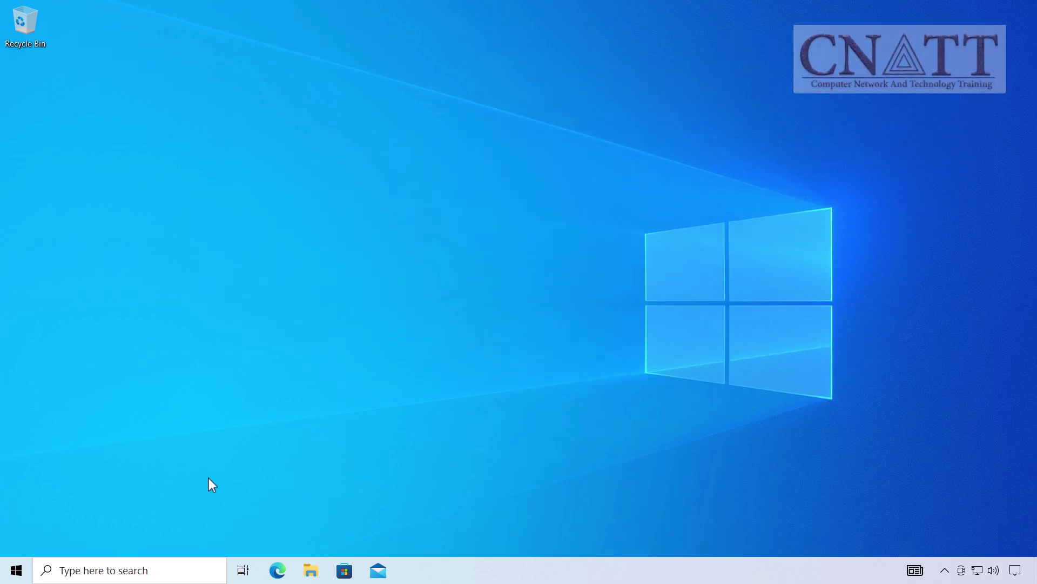
# Open the Start menu account flyout showing the signed-in account and other users.
pyautogui.click(17, 569)
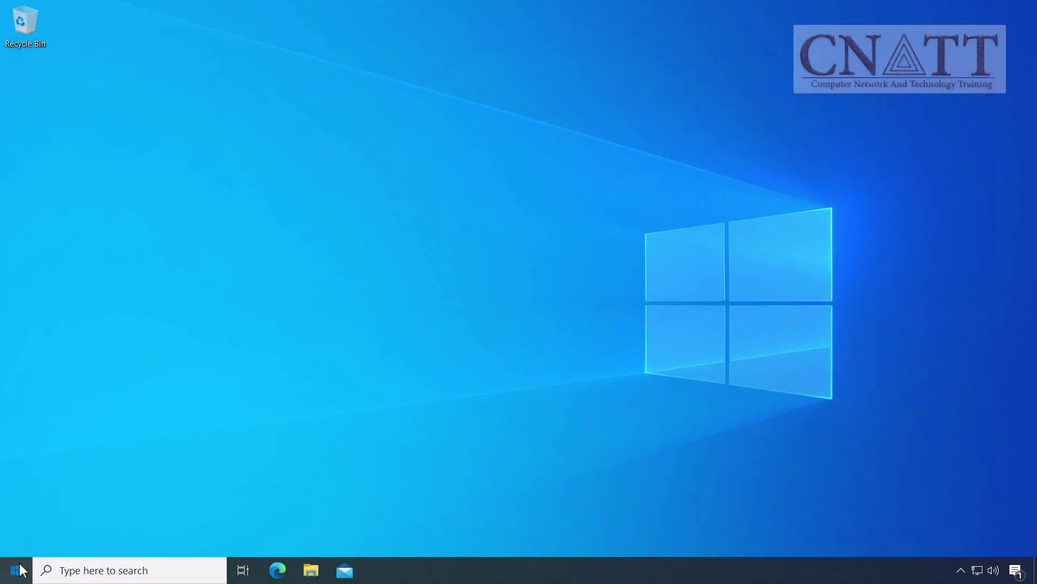
pyautogui.click(18, 570)
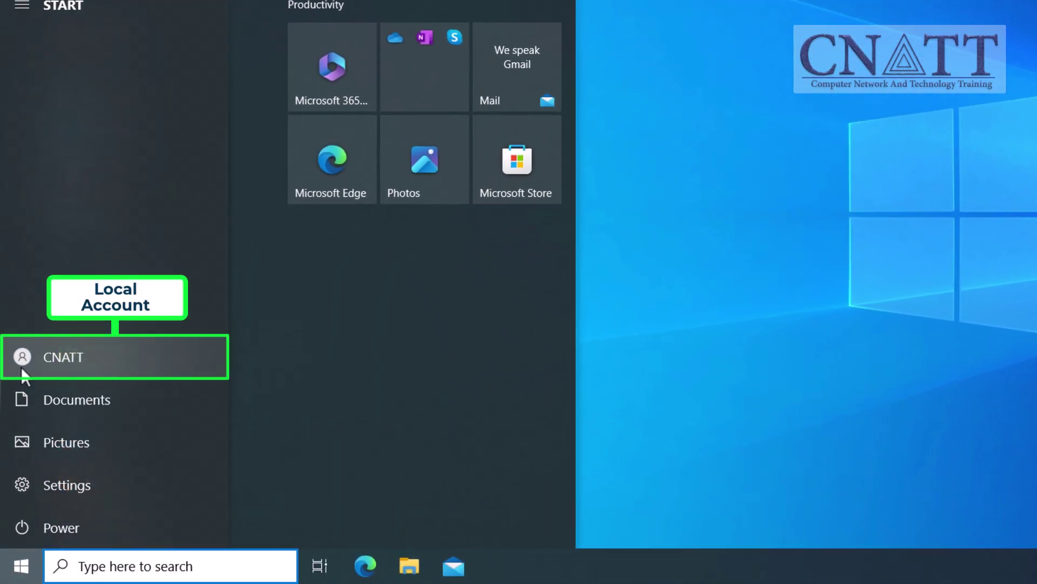
pyautogui.click(20, 365)
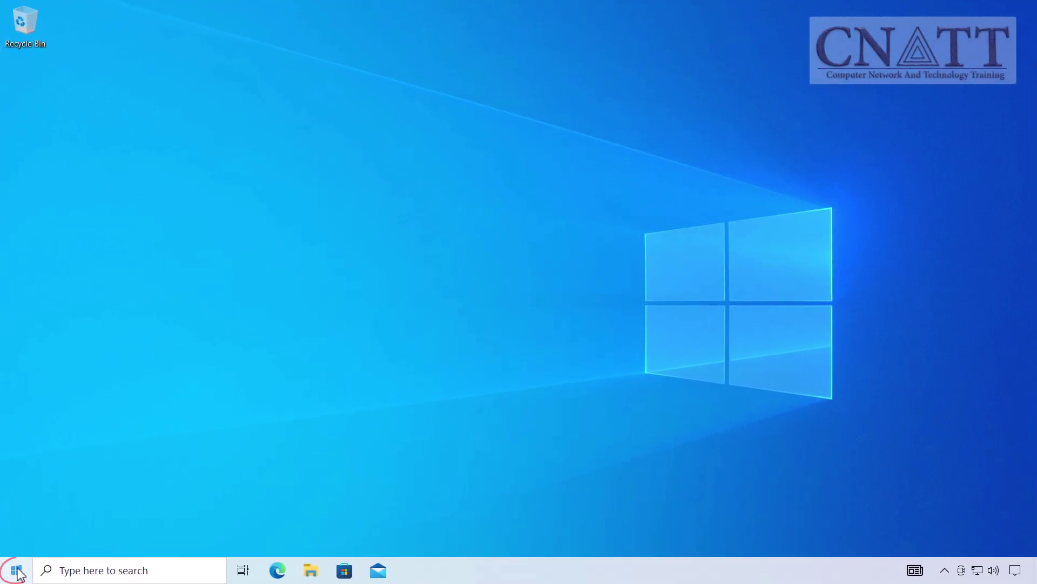
# Open Windows Settings from the Start right-click menu and view Accounts > Your info.
pyautogui.rightClick(19, 572)
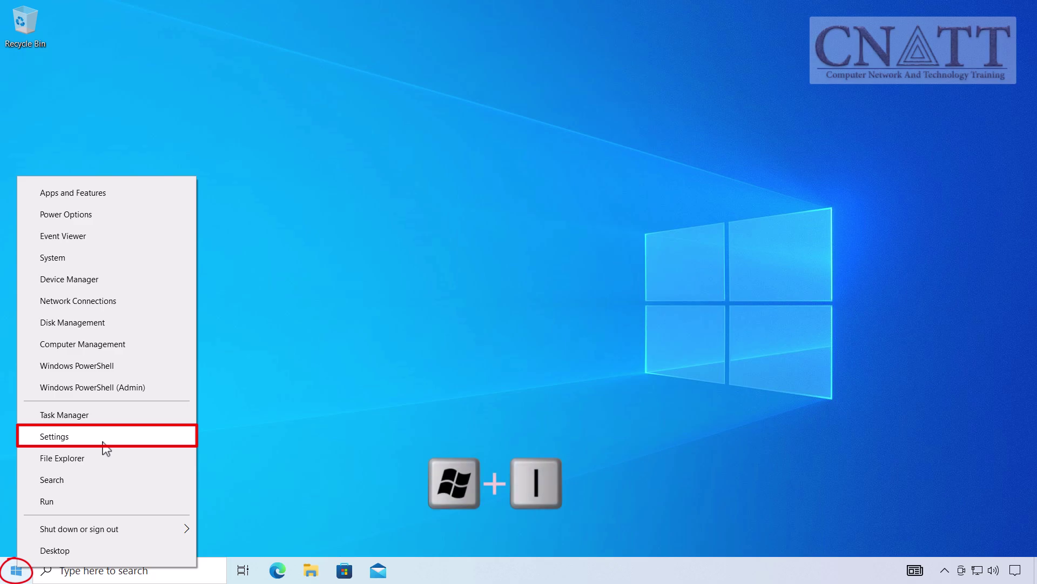
pyautogui.click(103, 443)
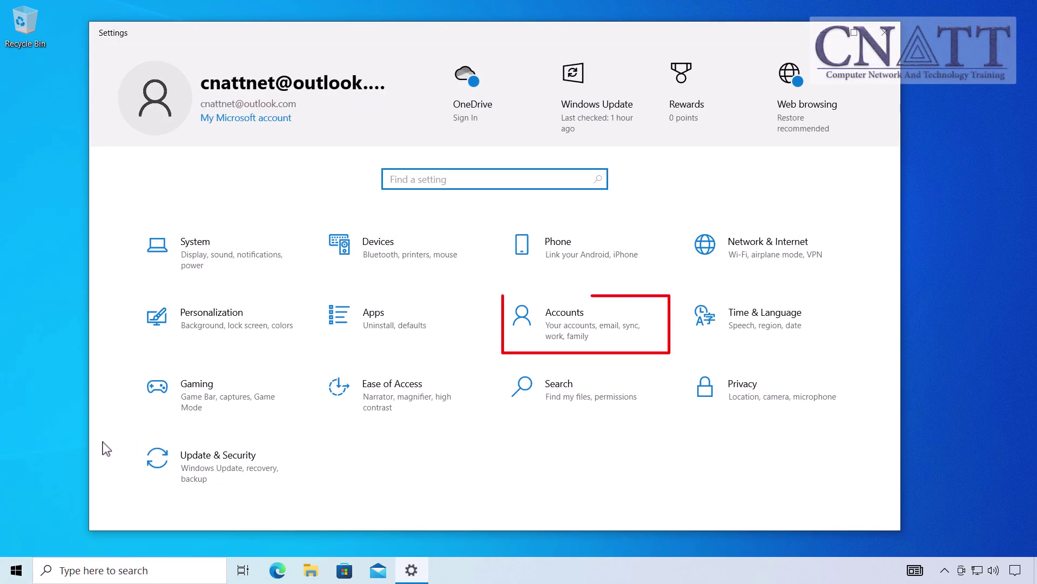
pyautogui.click(597, 348)
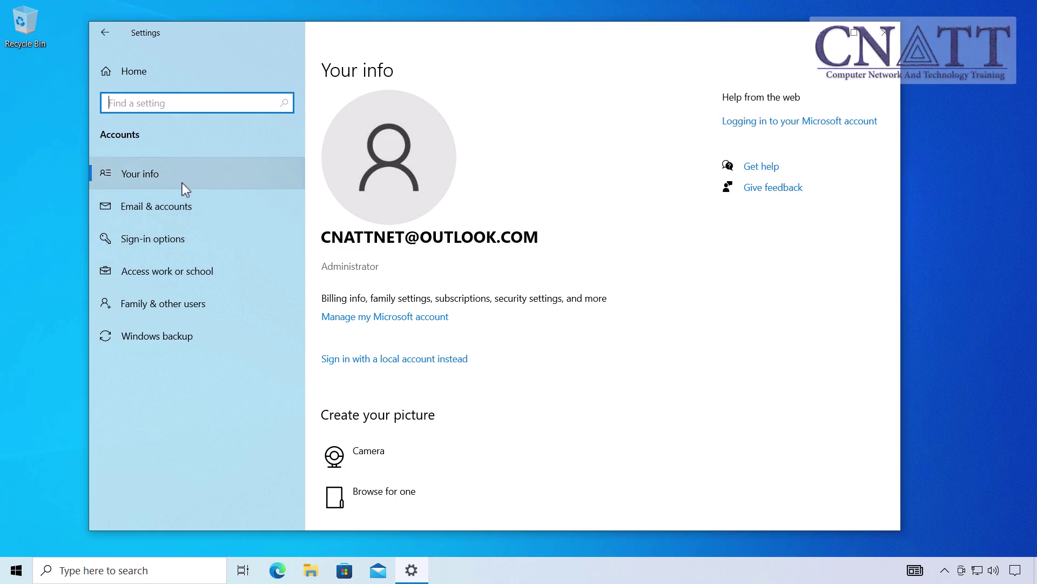
# Check the signed-in account in the Start menu flyout, then return to Your info.
pyautogui.click(19, 572)
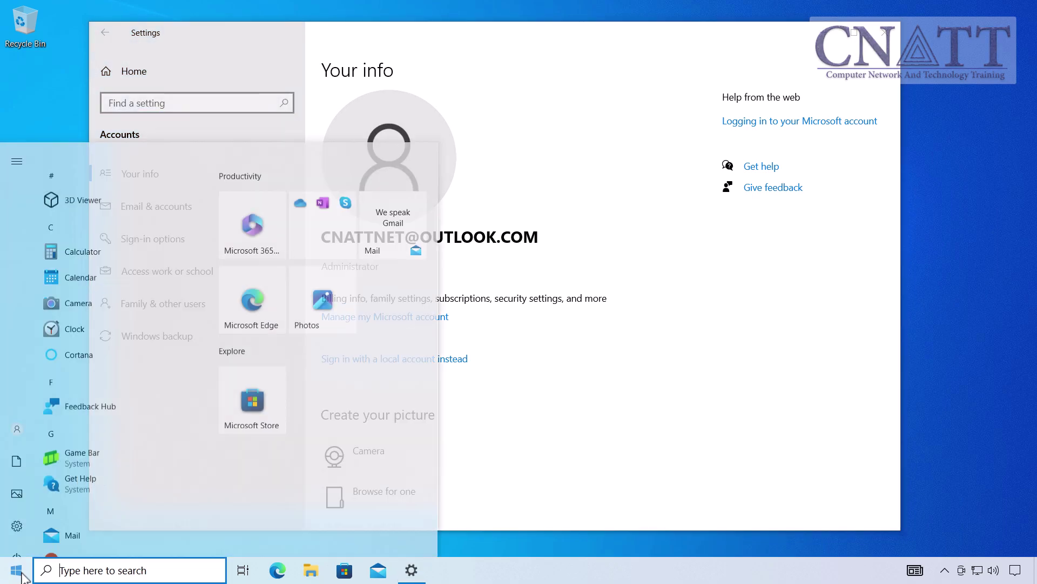
pyautogui.click(15, 416)
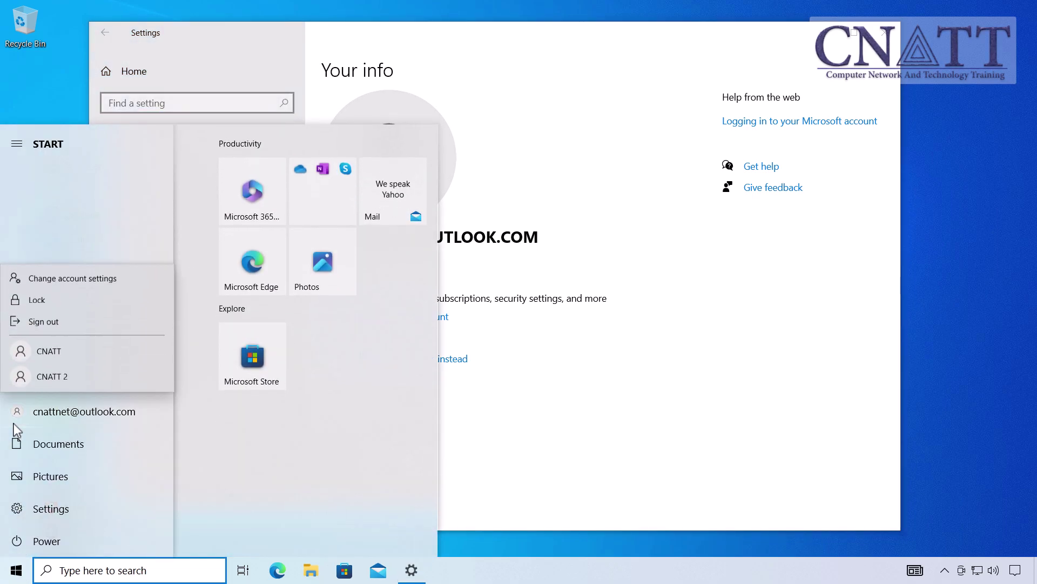
pyautogui.click(137, 280)
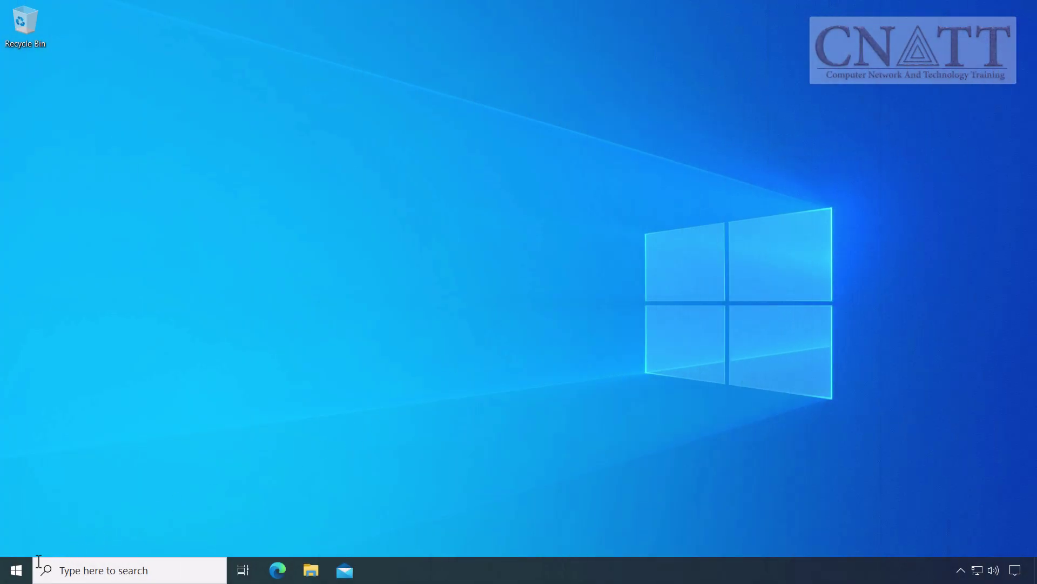
# Peek at the signed-in account's options in the Start menu flyout.
pyautogui.click(16, 570)
pyautogui.click(25, 412)
pyautogui.click(110, 279)
# Check Your info in Settings Accounts, then view Family & other users.
pyautogui.click(17, 570)
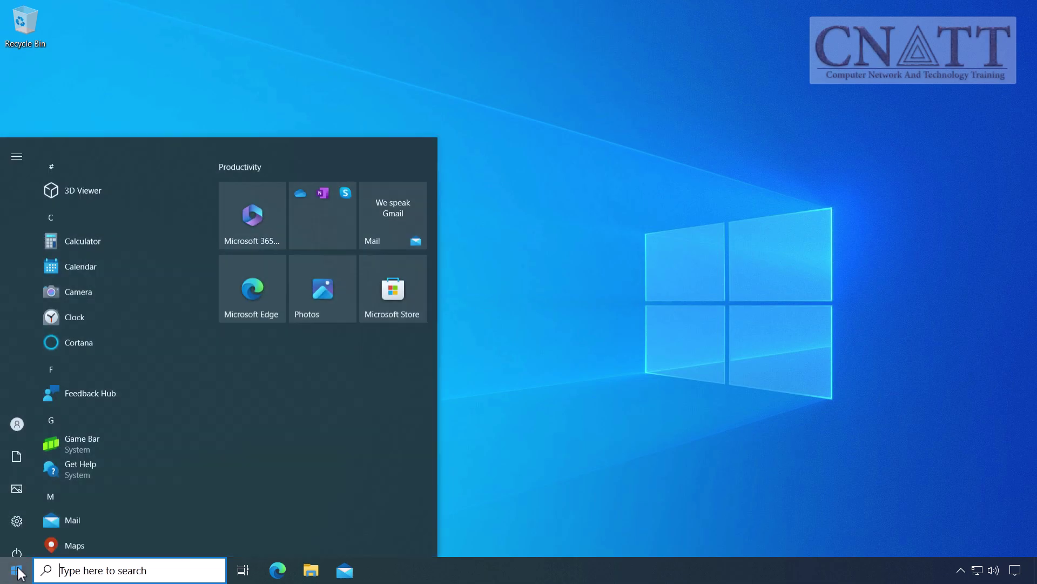
pyautogui.click(16, 517)
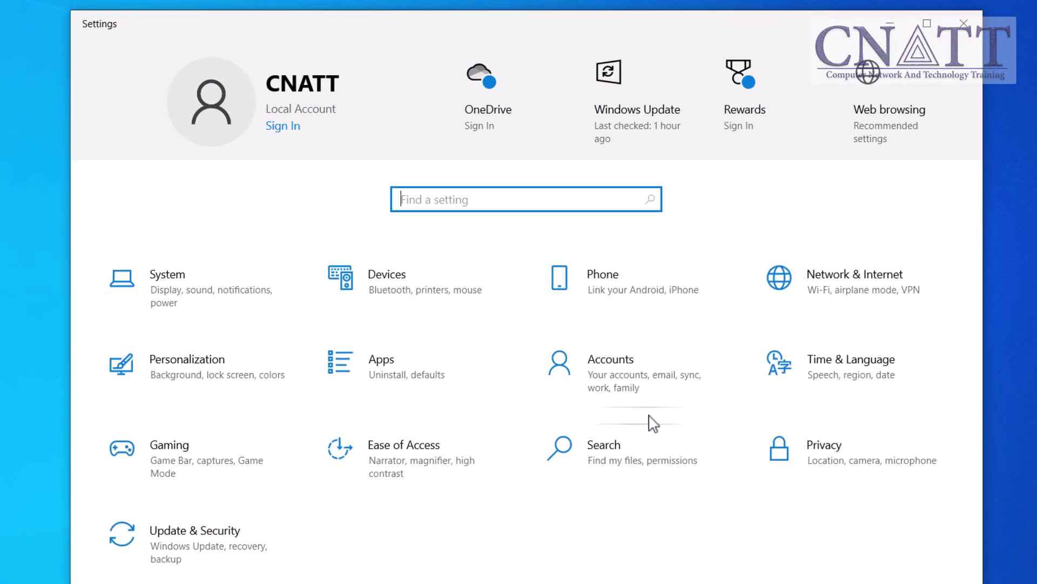
pyautogui.click(678, 399)
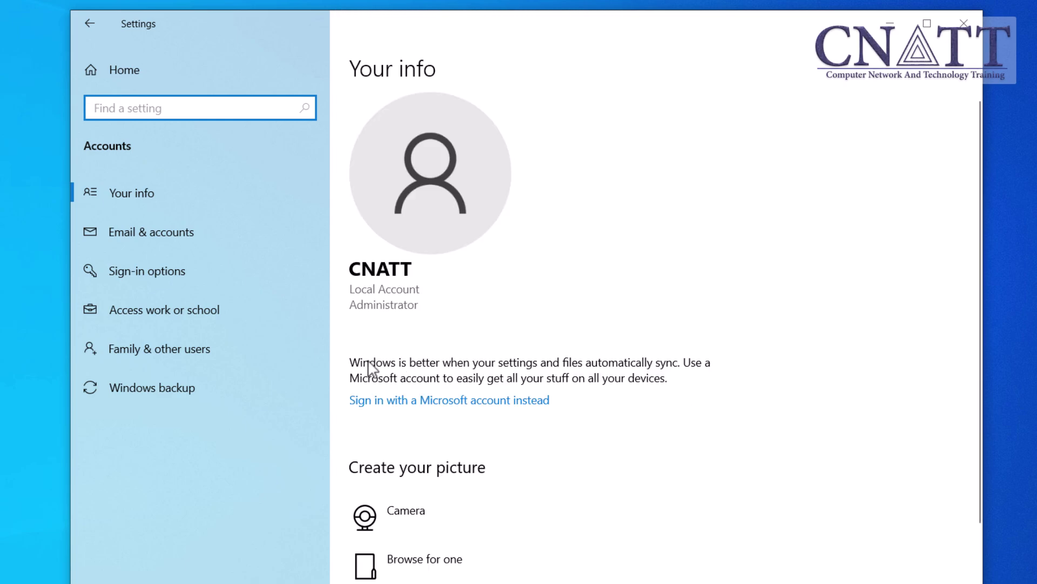
pyautogui.click(239, 356)
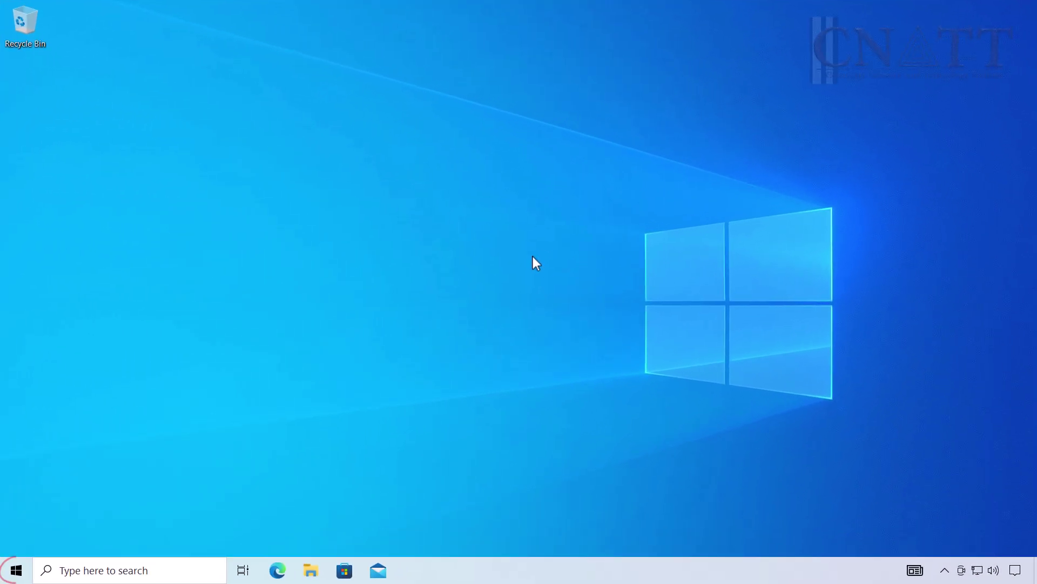
# Open Control Panel via search and go to User Accounts > User Accounts.
pyautogui.click(16, 572)
pyautogui.write('control pa')
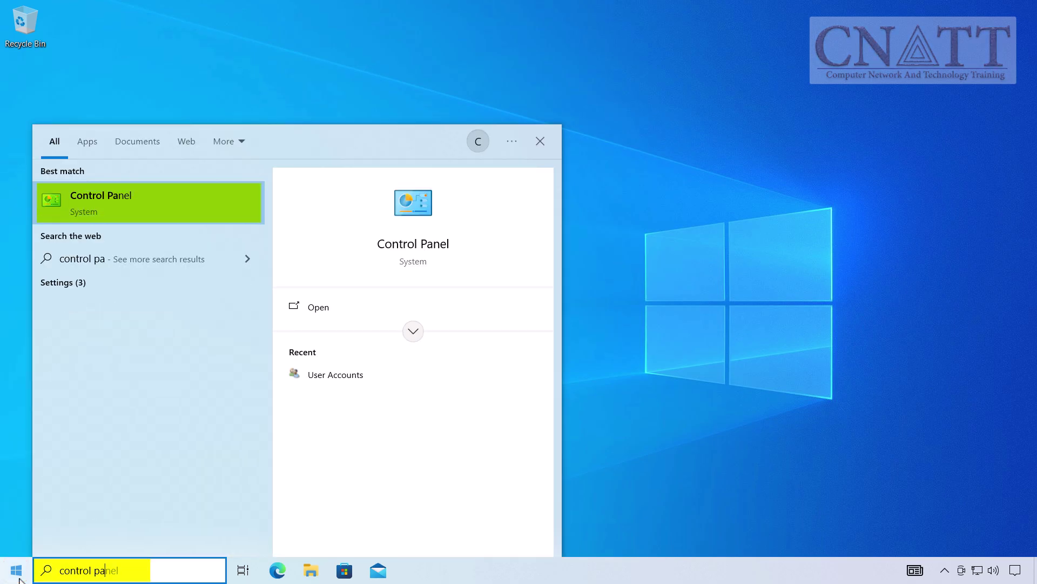
pyautogui.write('nel')
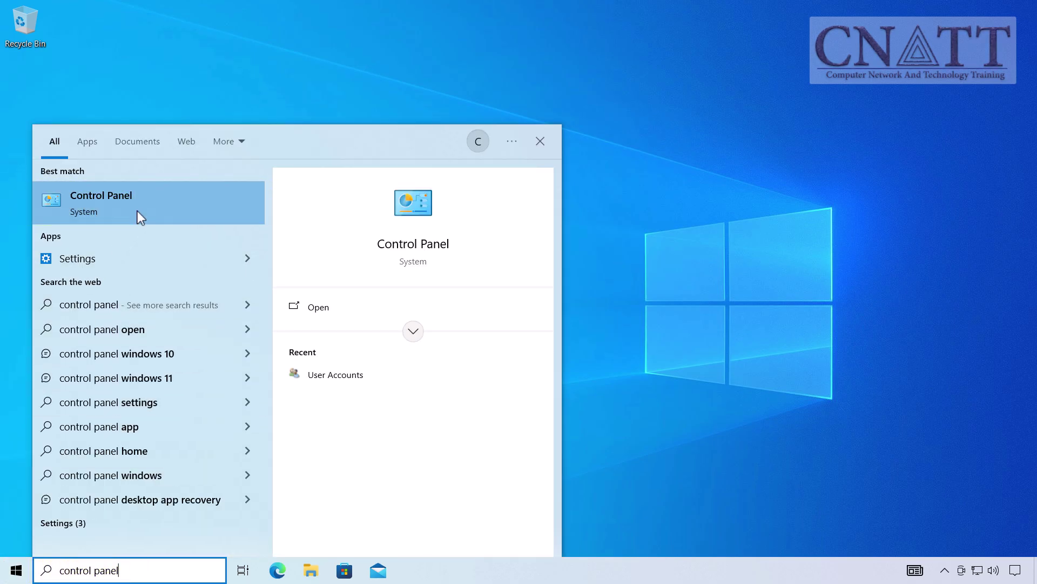
pyautogui.click(137, 211)
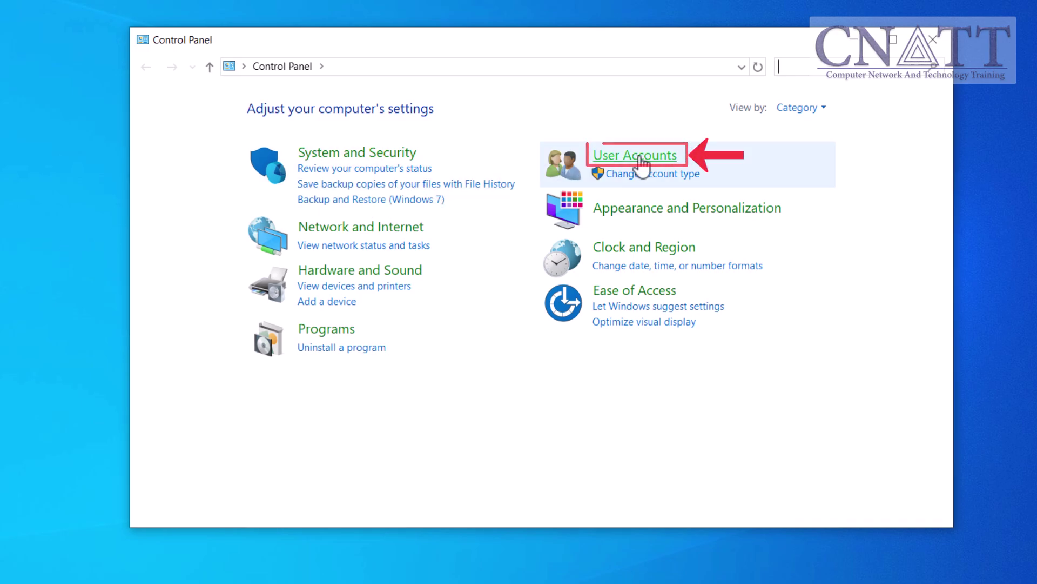
pyautogui.click(639, 160)
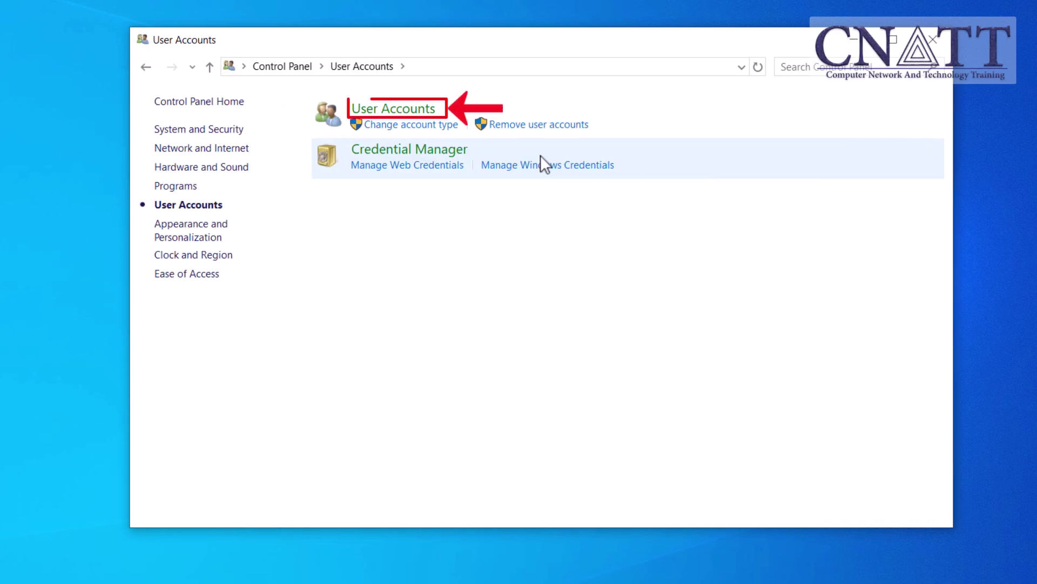
pyautogui.click(423, 118)
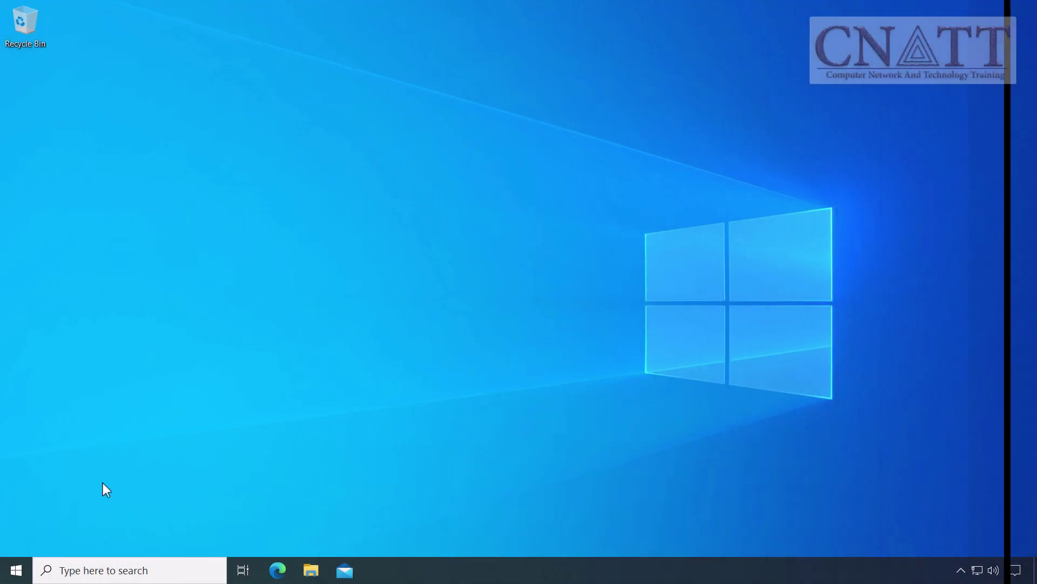
# Open Control Panel's User Accounts page, then Manage another account to list every account's type.
pyautogui.press('super')
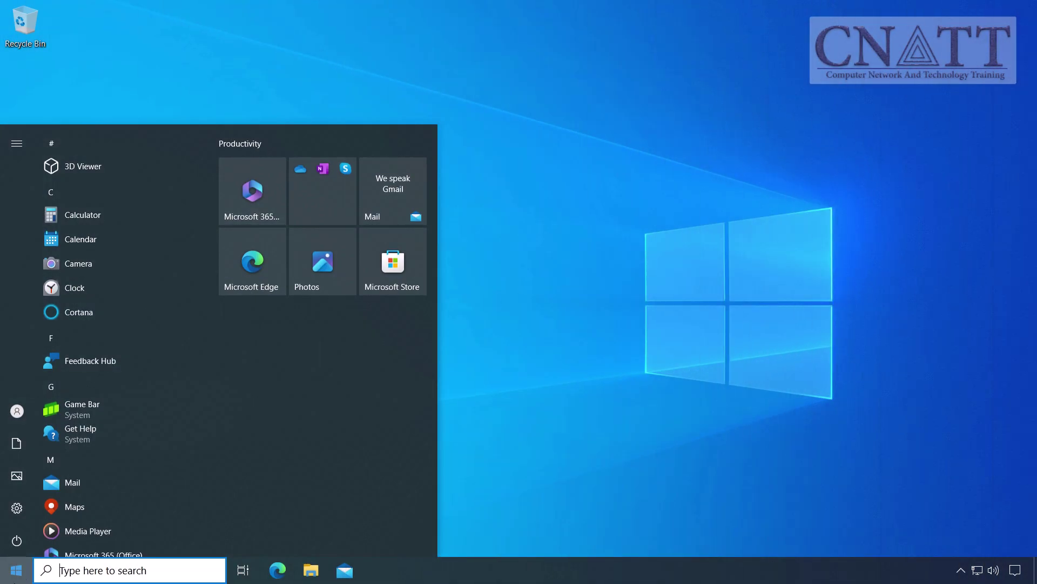
pyautogui.write('control panel')
pyautogui.press('Return')
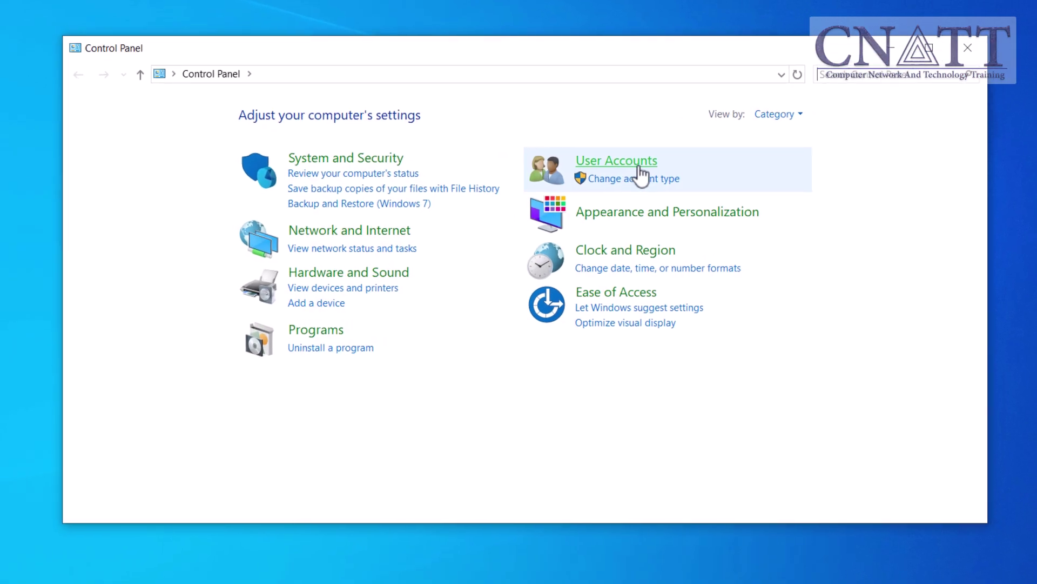
pyautogui.click(638, 167)
pyautogui.click(328, 120)
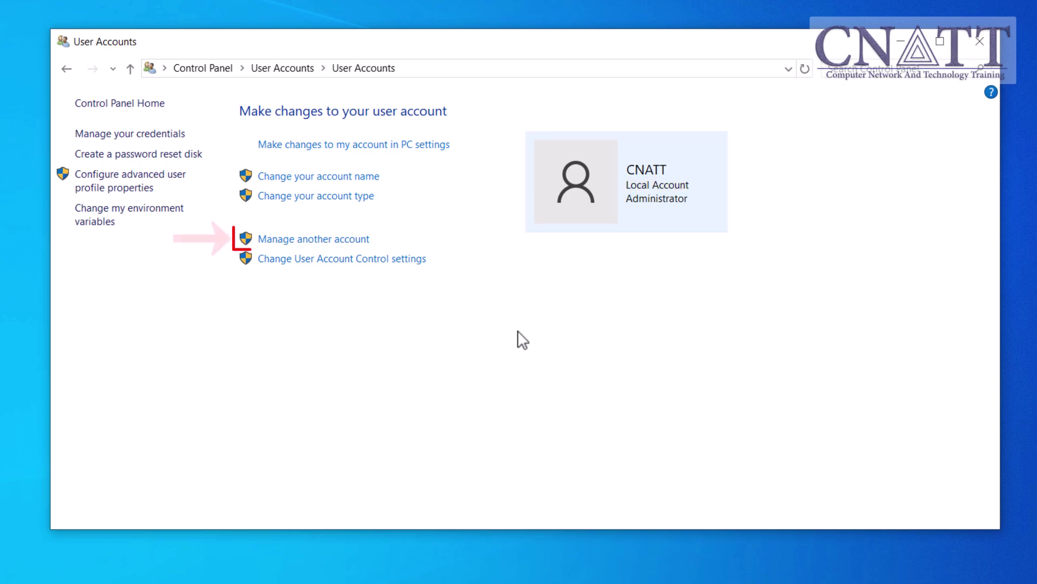
pyautogui.click(357, 242)
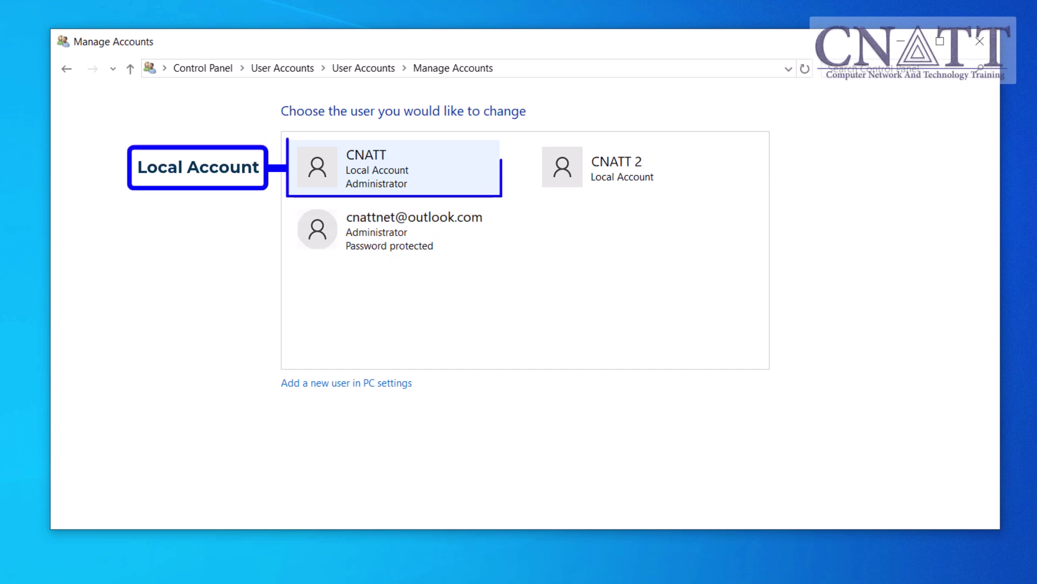